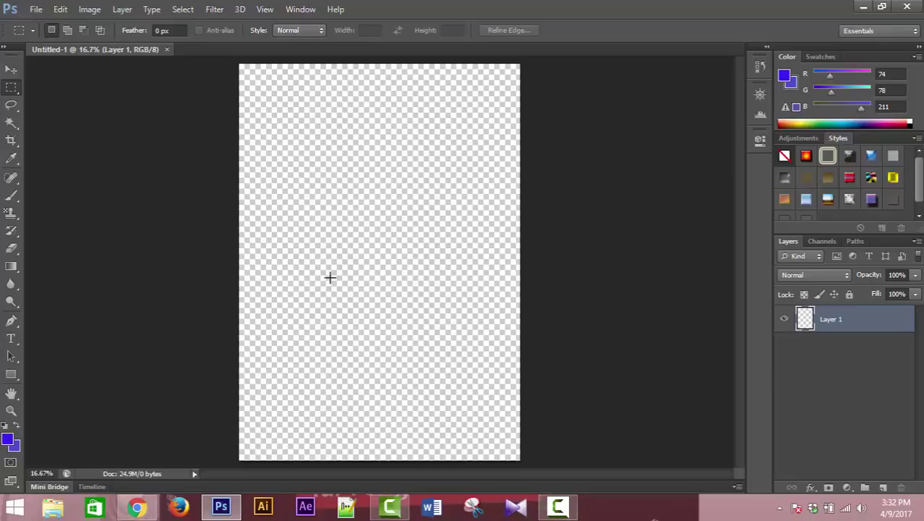
Close the open untitled document
left_click(167, 50)
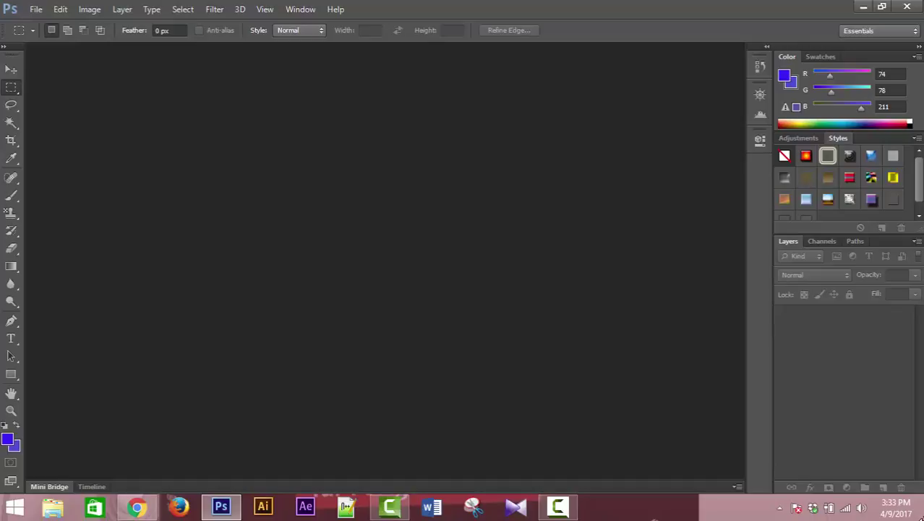
left_click(33, 9)
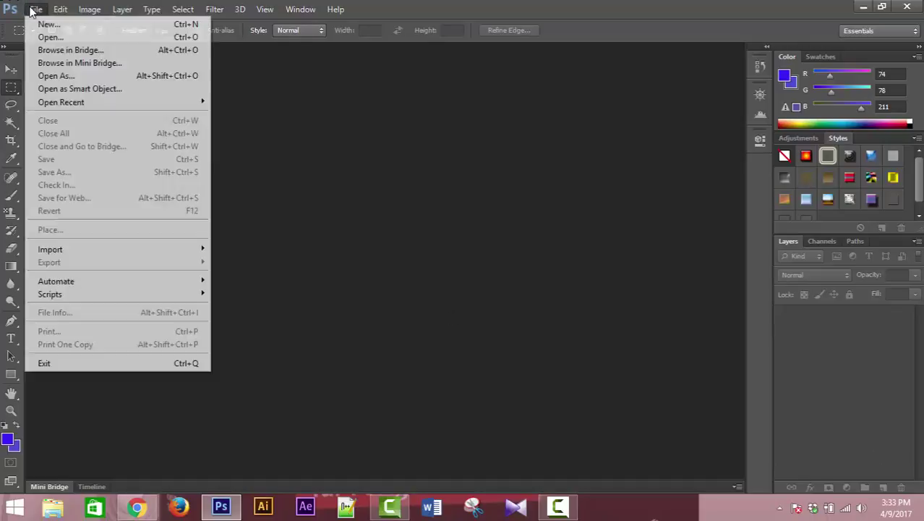
left_click(377, 238)
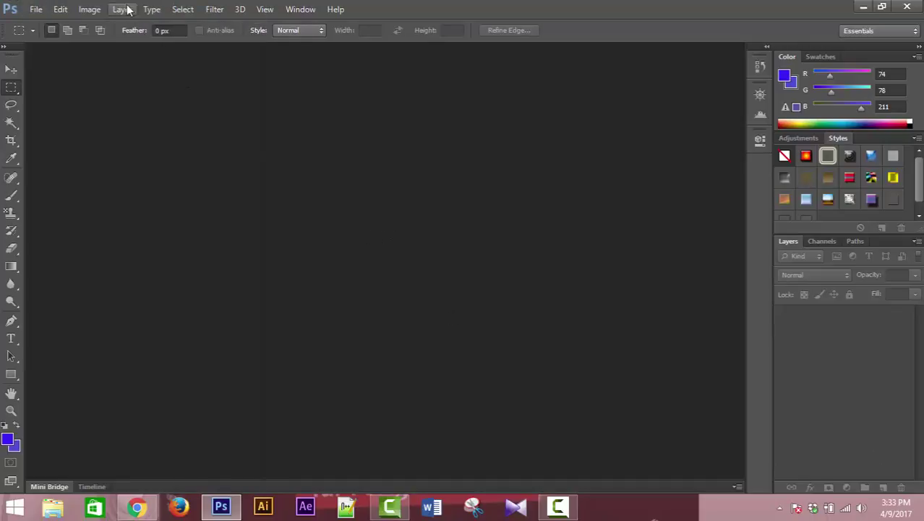
left_click(39, 10)
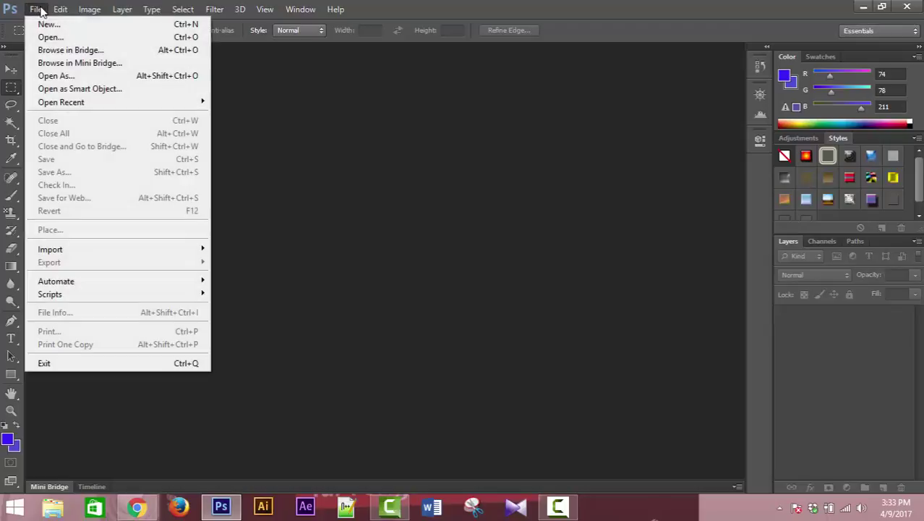
left_click(44, 27)
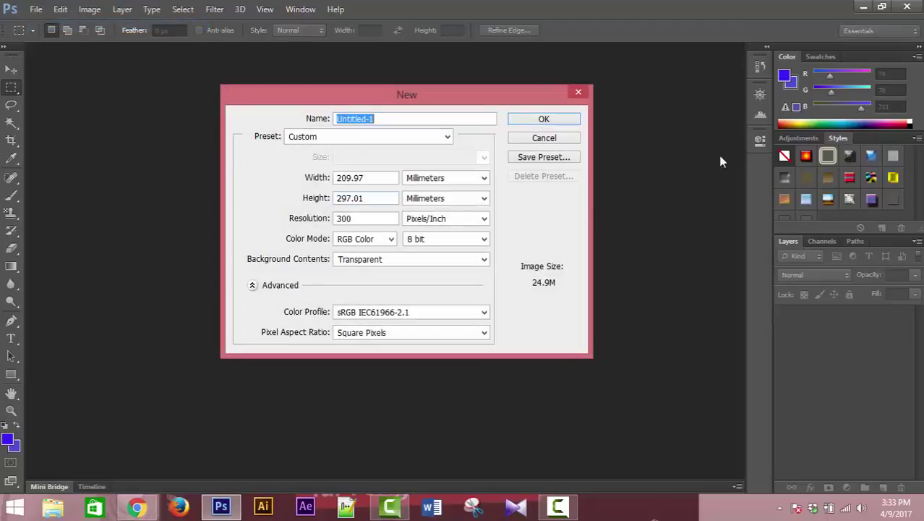
left_click(589, 94)
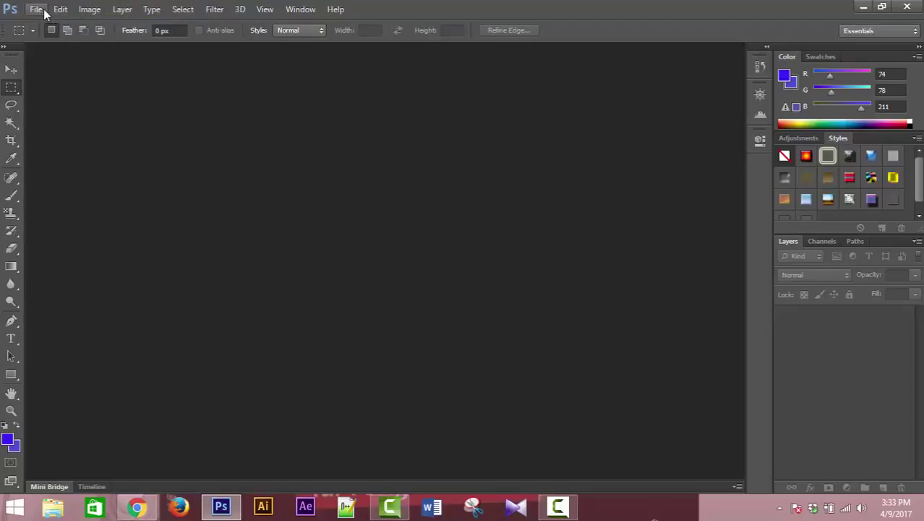
left_click(36, 9)
left_click(47, 26)
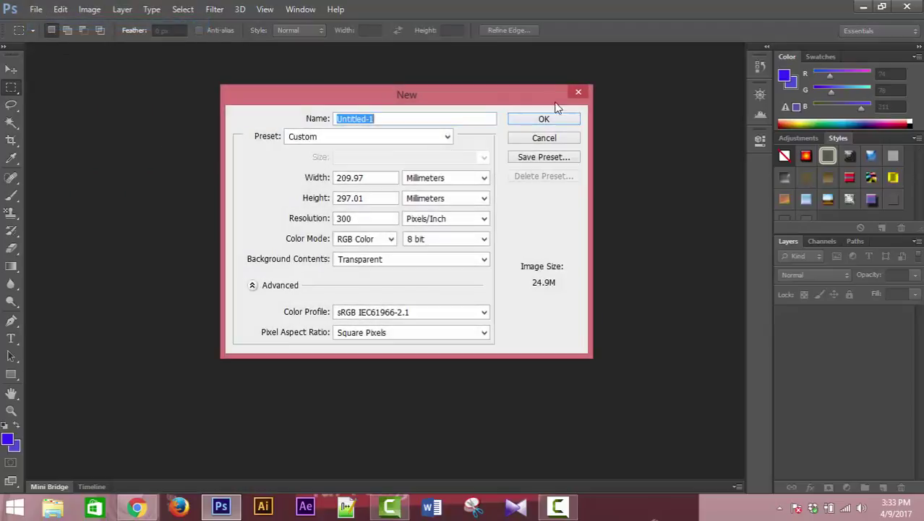
left_click(576, 92)
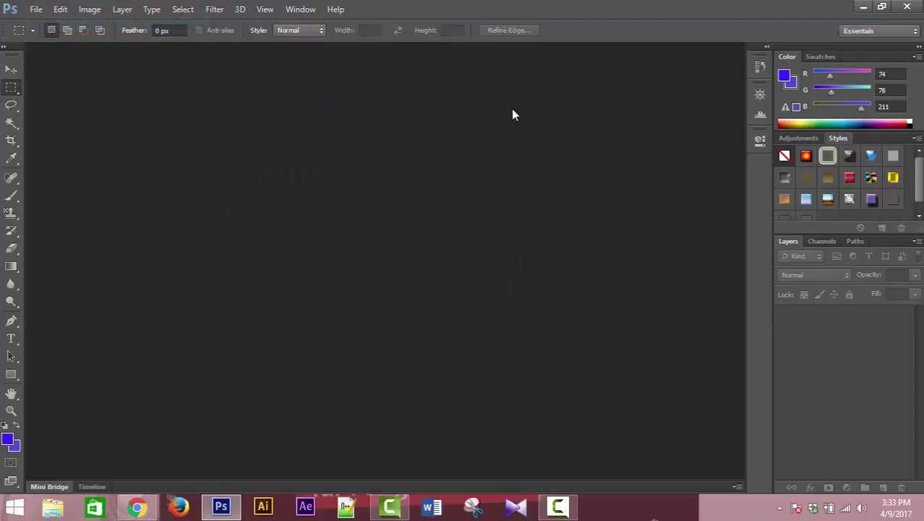
key("ctrl+n")
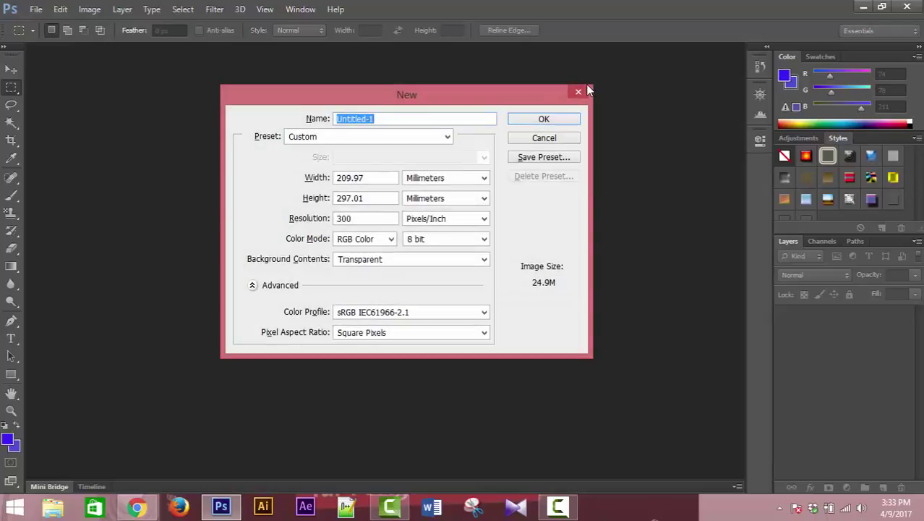
left_click(585, 88)
key("ctrl+n")
left_click(583, 93)
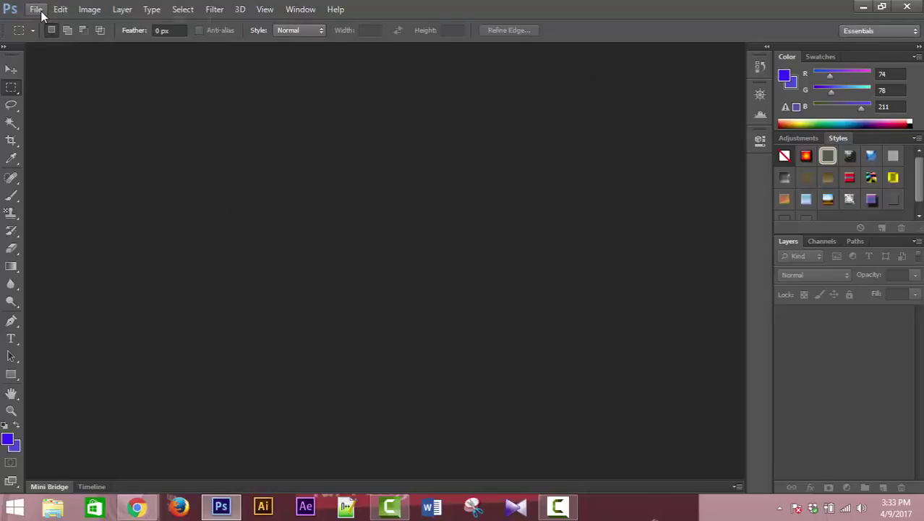
Start a new document and name it "new document"
left_click(35, 9)
left_click(37, 17)
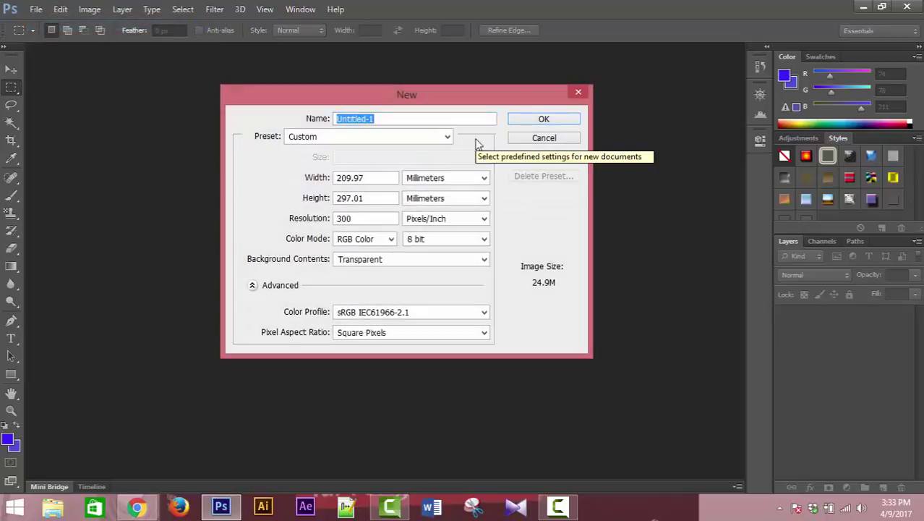
left_click(428, 118)
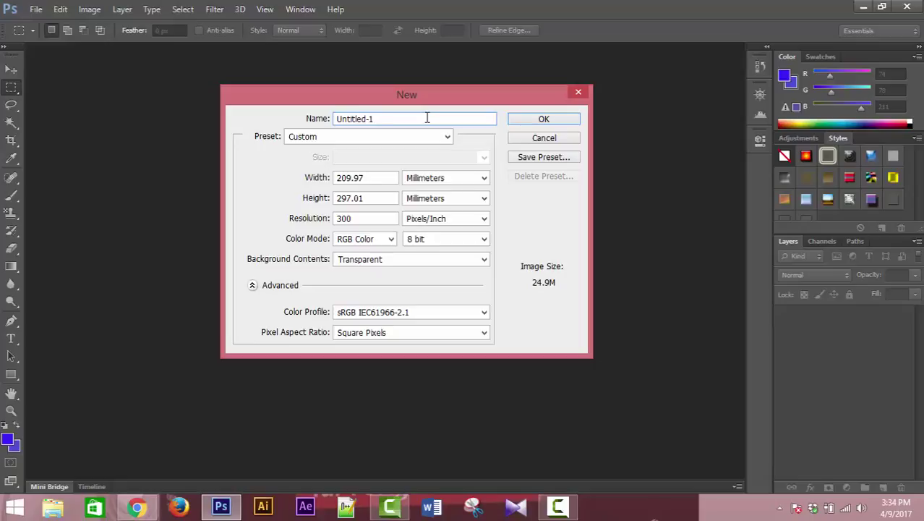
left_click_drag(427, 118, 321, 117)
type("new document")
Try the Default Photoshop Size preset and the U.S. Paper preset with the Tabloid size
left_click(335, 140)
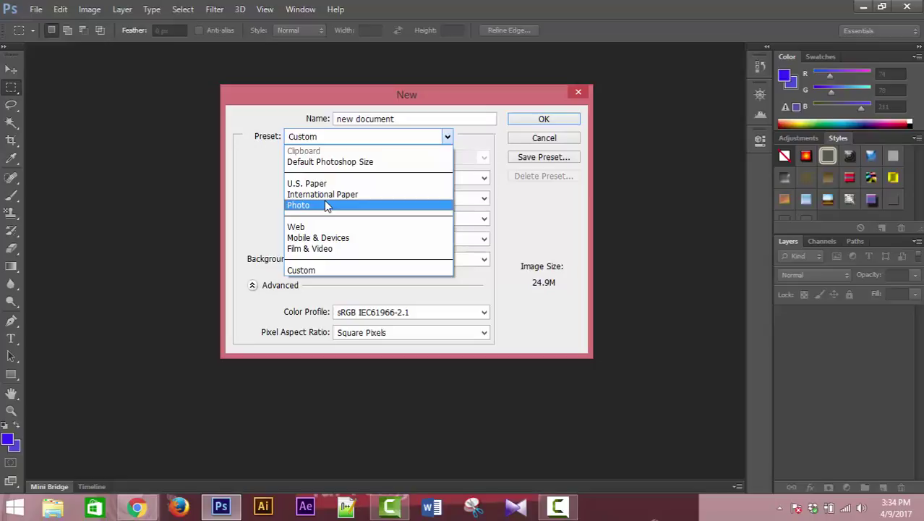
left_click(321, 162)
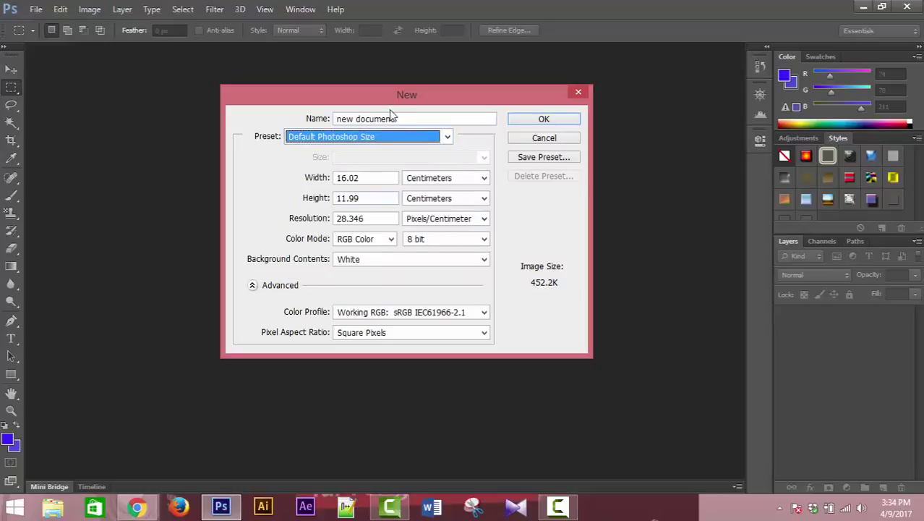
left_click(366, 139)
left_click(348, 184)
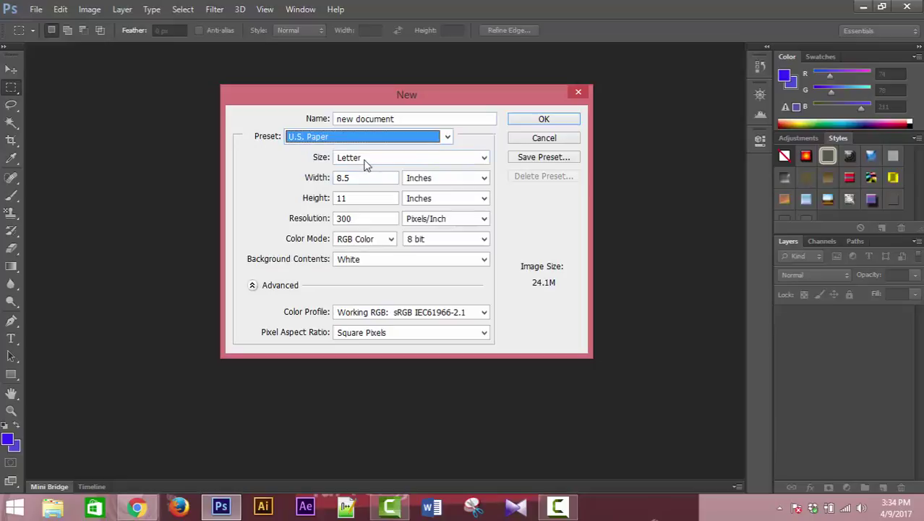
left_click(363, 159)
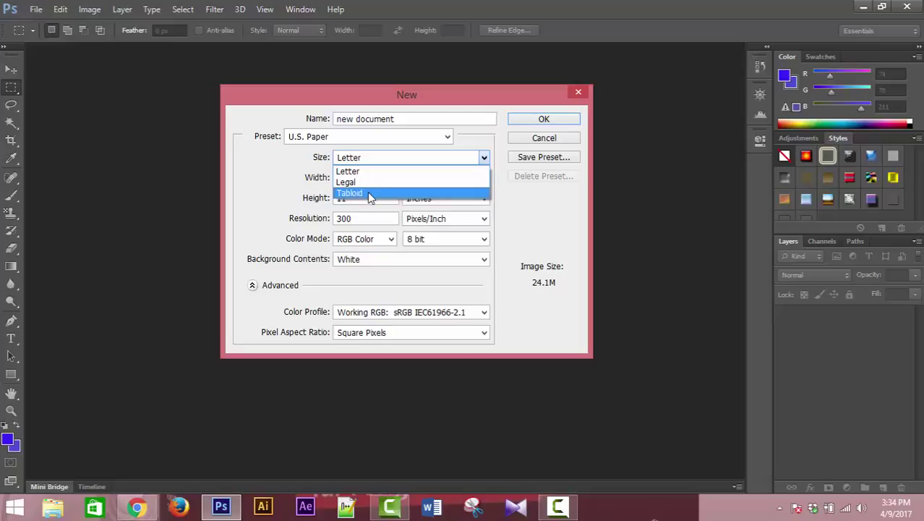
left_click(368, 194)
left_click(376, 157)
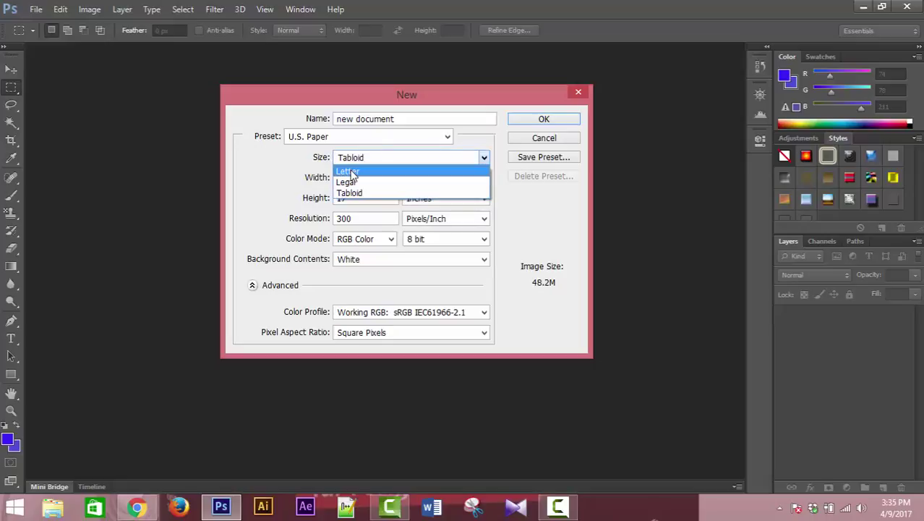
left_click(309, 174)
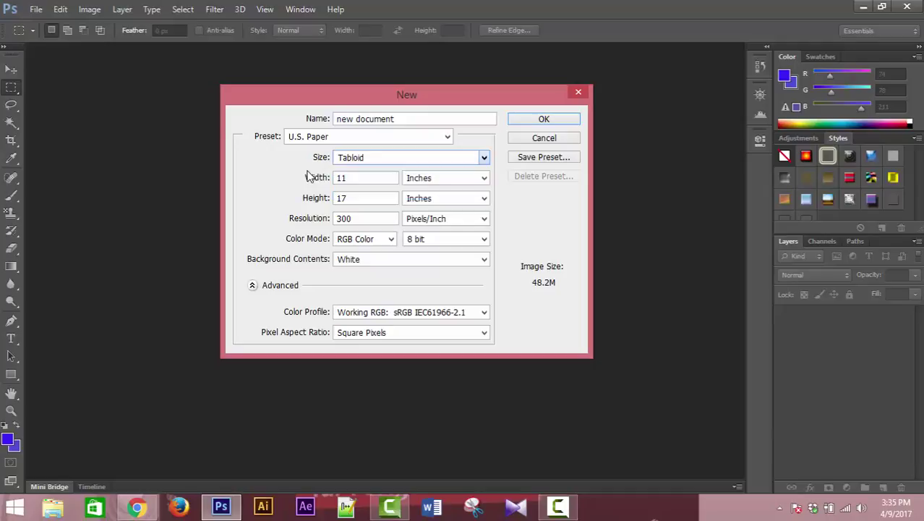
Choose the International Paper preset for the new document, keeping the A4 size
left_click(336, 138)
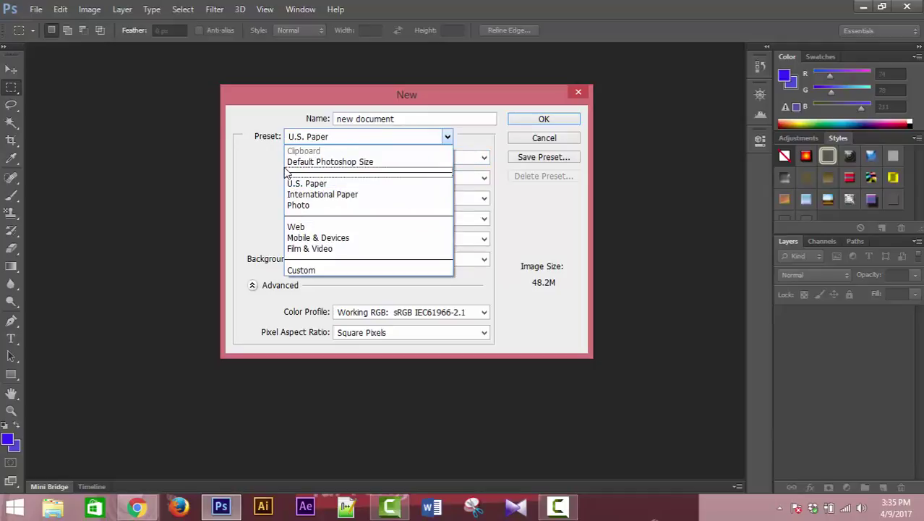
left_click(311, 195)
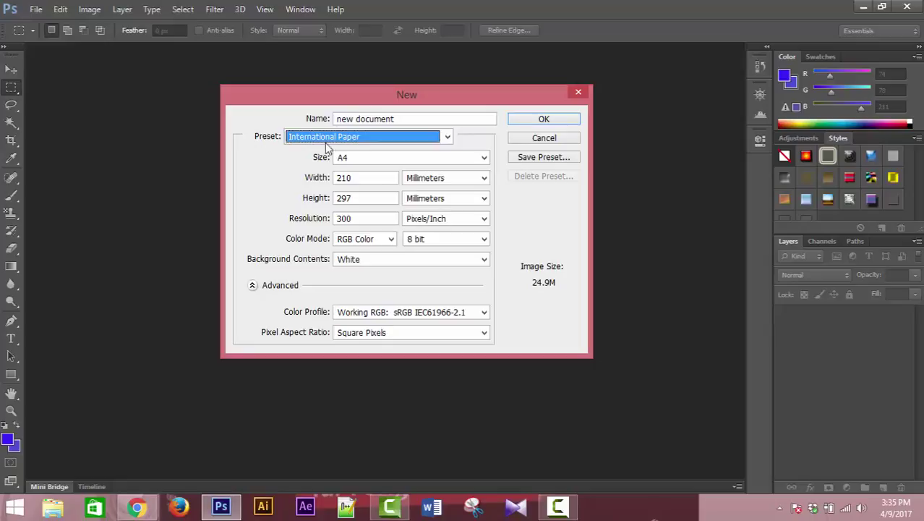
left_click(365, 158)
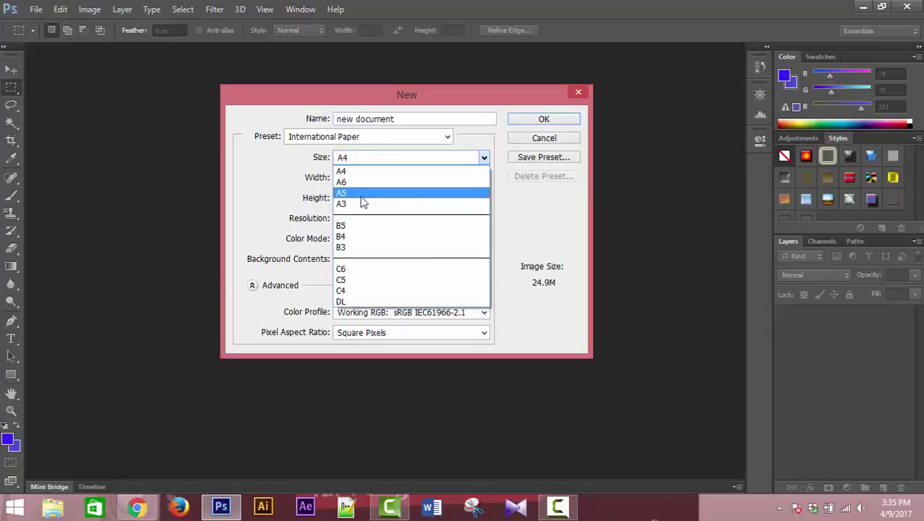
left_click(247, 179)
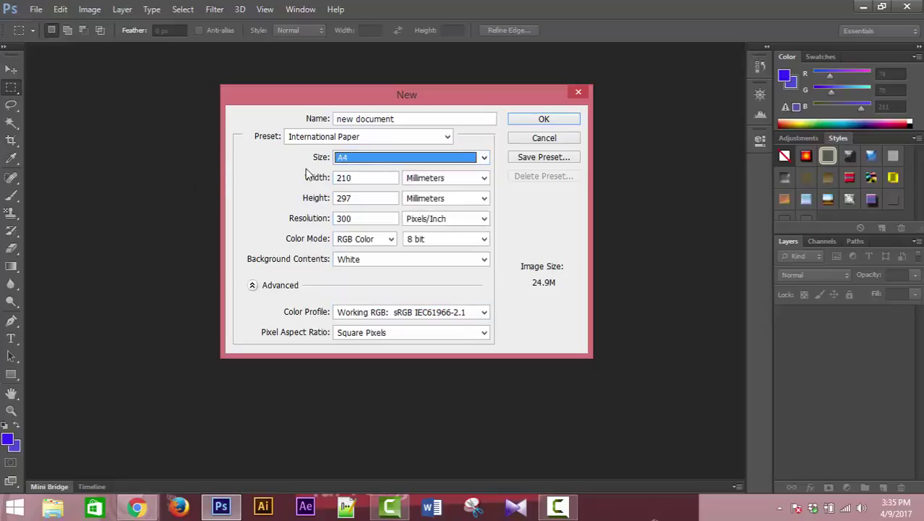
Try the A6 and B4 paper sizes and set the size back to A4
left_click(413, 162)
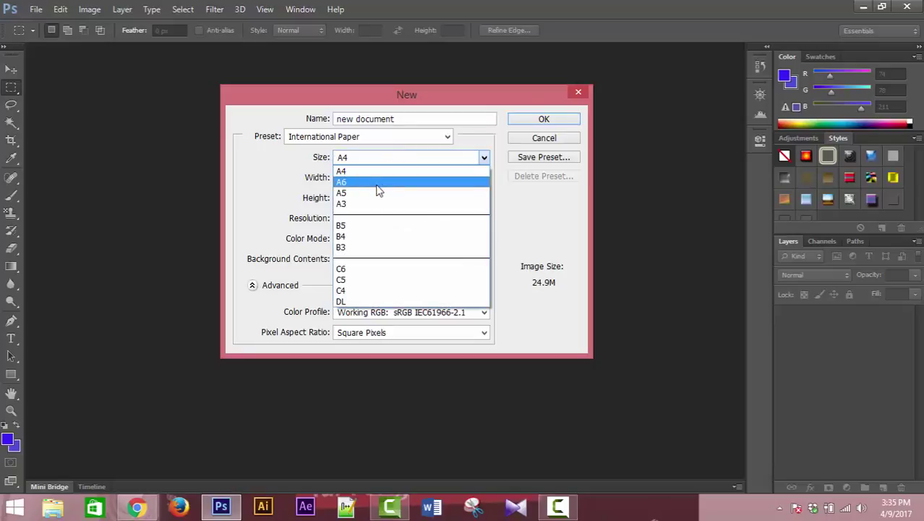
left_click(377, 182)
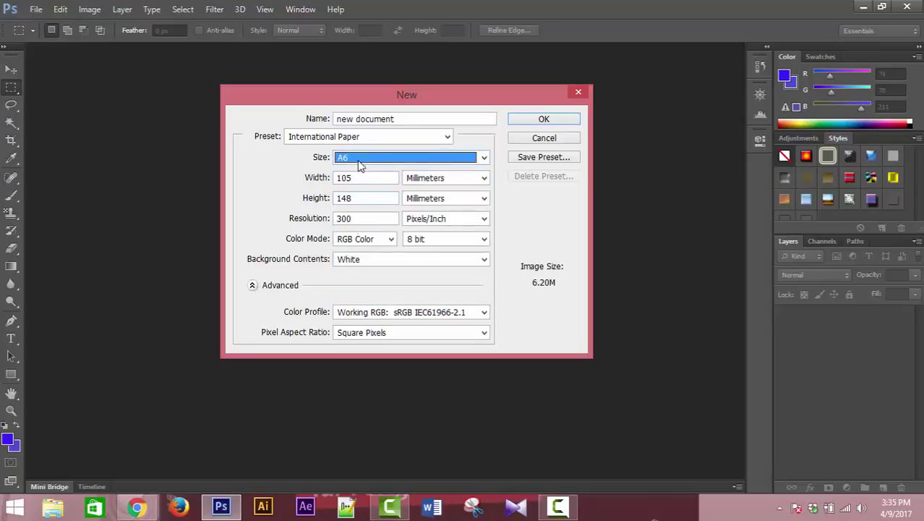
left_click(359, 159)
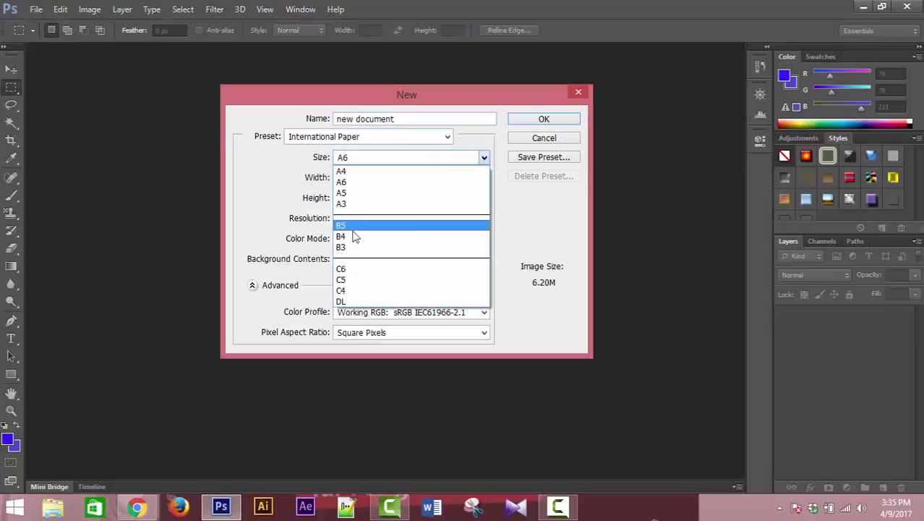
left_click(354, 236)
left_click(367, 155)
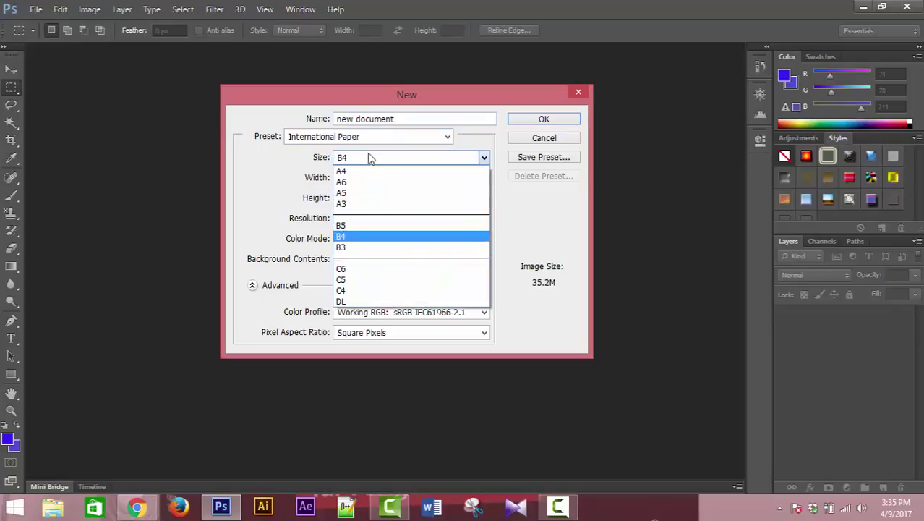
left_click(367, 171)
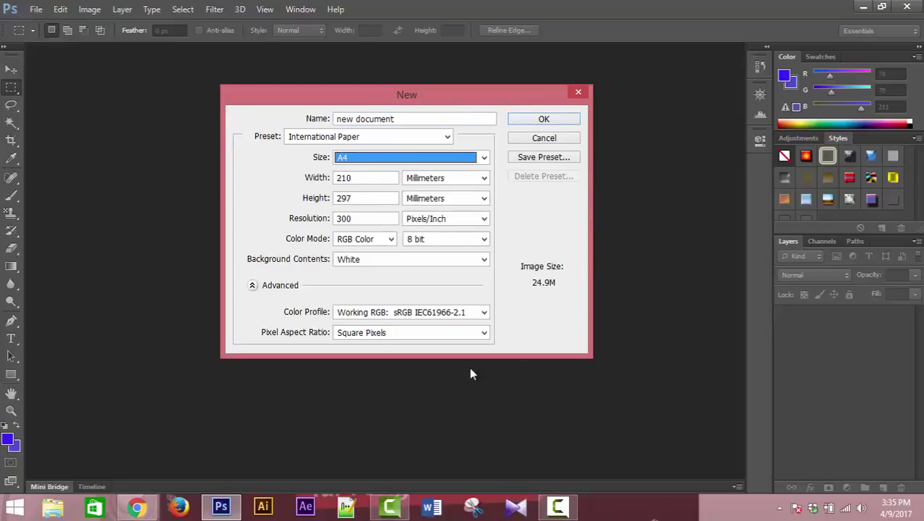
left_click(254, 133)
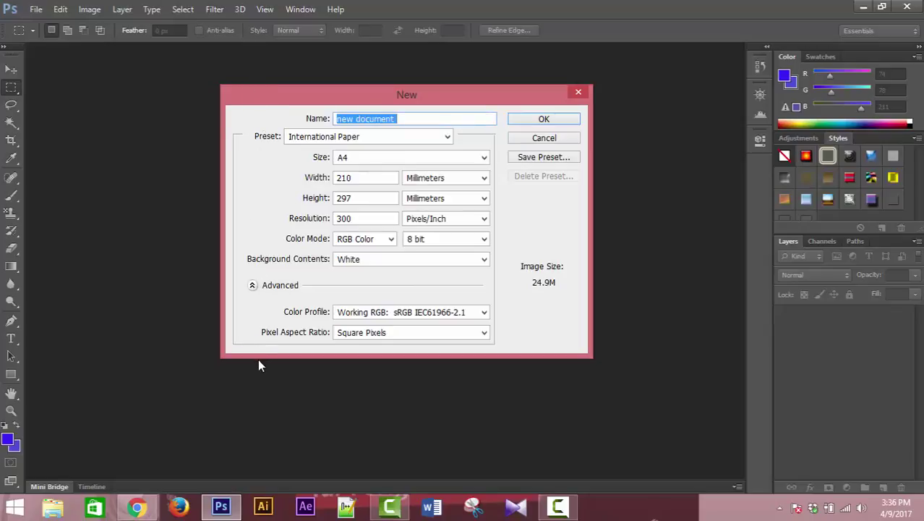
left_click(369, 179)
left_click(368, 201)
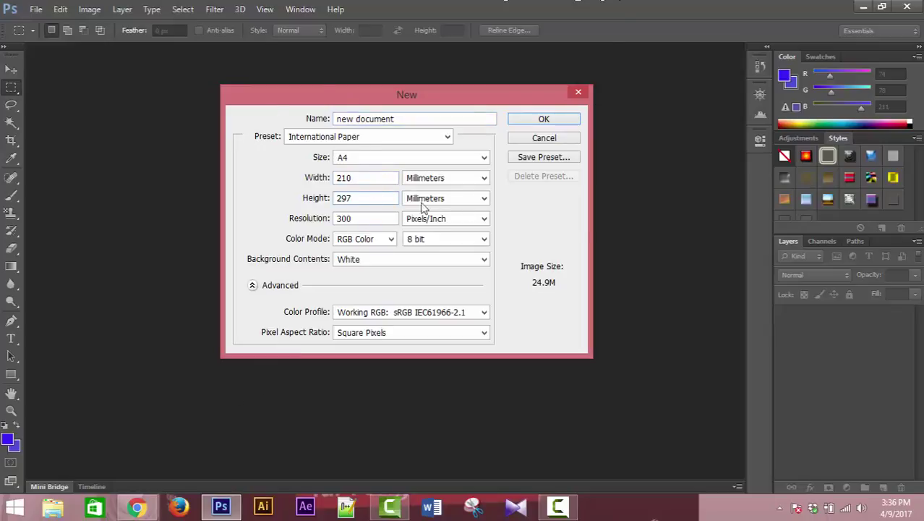
left_click(363, 219)
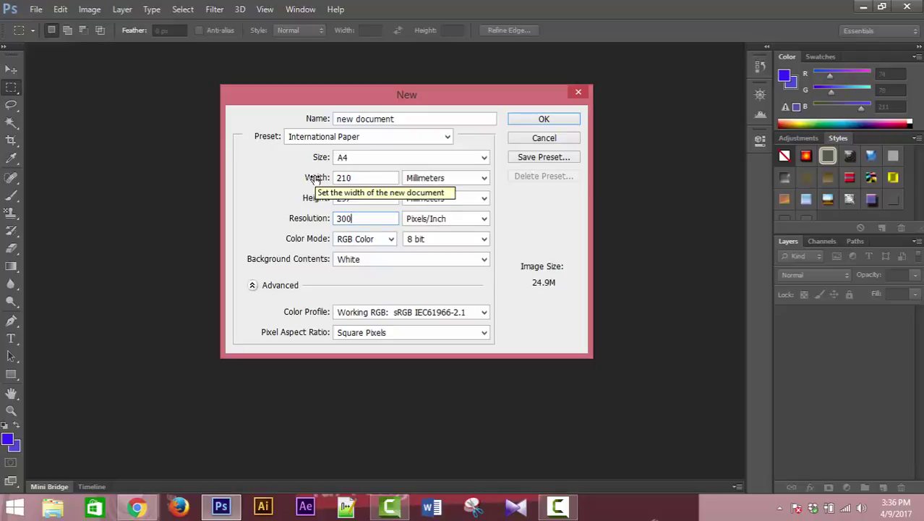
Reduce the new document's width to 209.5 mm
left_click_drag(316, 179, 310, 179)
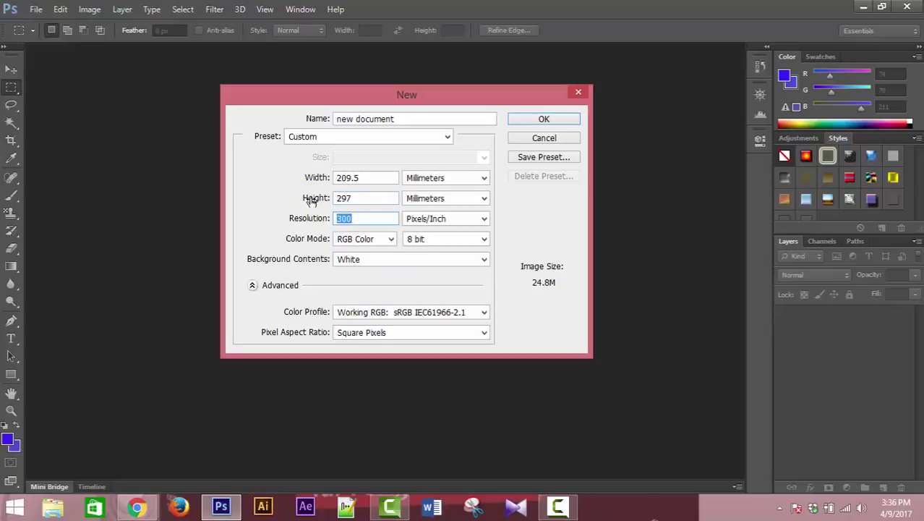
left_click_drag(311, 200, 311, 200)
key("Tab")
Set the new document's resolution to 1000 pixels/inch
left_click(354, 217)
left_click_drag(354, 218, 178, 238)
type("1111")
key("BackSpace")
key("BackSpace")
key("BackSpace")
type("000")
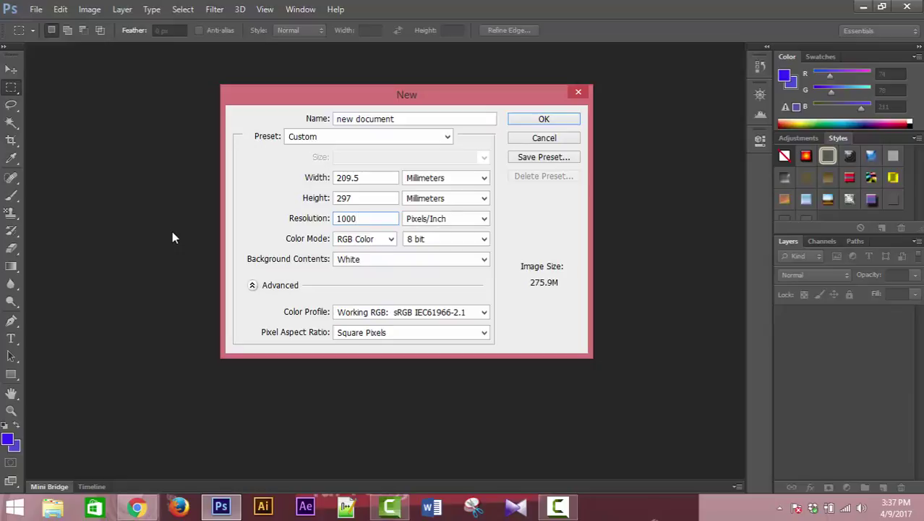
Clear the resolution value and set it to 72 pixels/inch
key("BackSpace")
key("BackSpace")
key("BackSpace")
key("BackSpace")
left_click(362, 239)
left_click(363, 244)
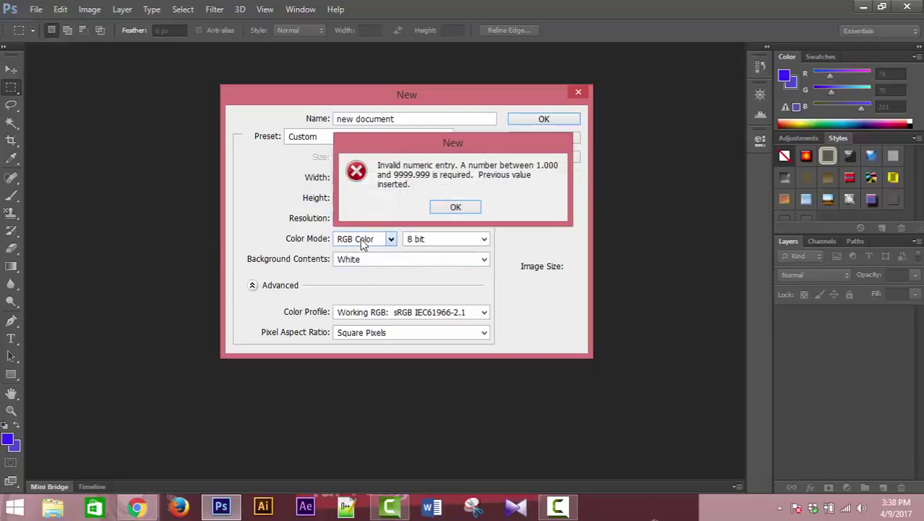
left_click(454, 207)
left_click(355, 218)
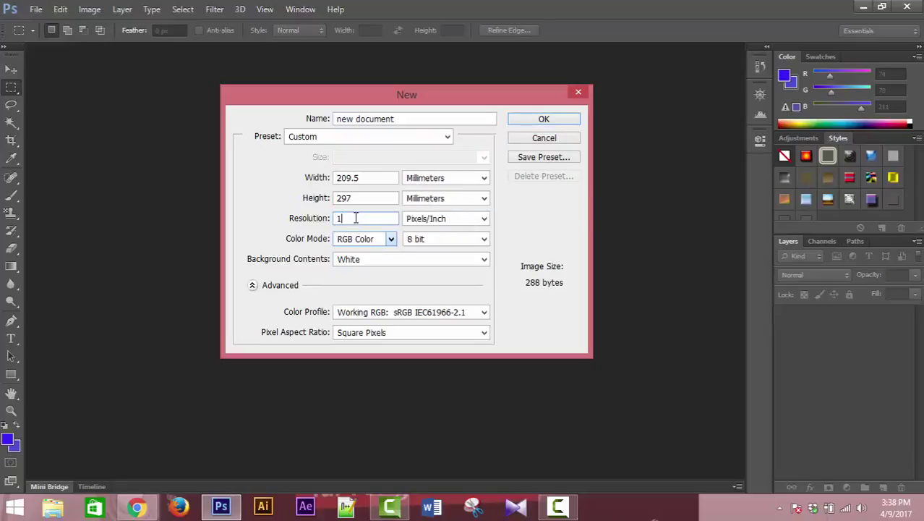
key("BackSpace")
type("72")
key("ctrl+a")
Try CMYK Color as the new document's color mode and set the mode back to RGB Color
left_click(375, 240)
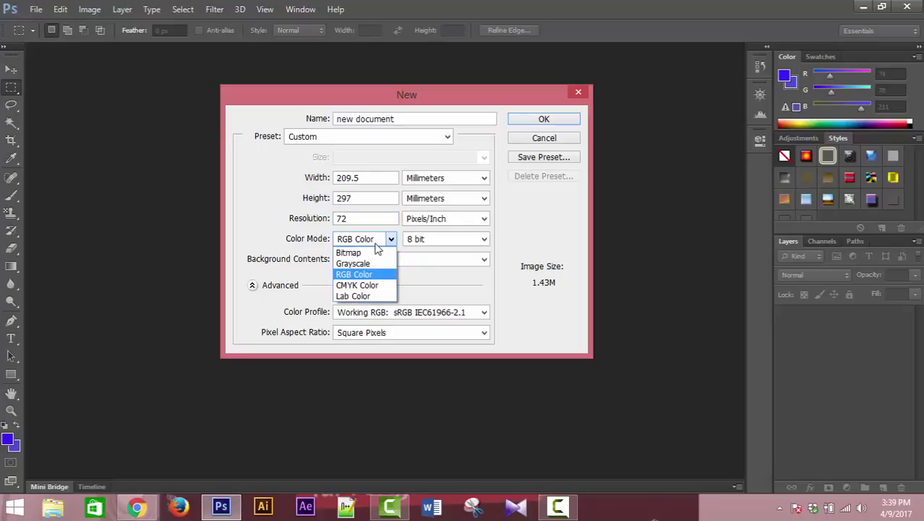
left_click(363, 286)
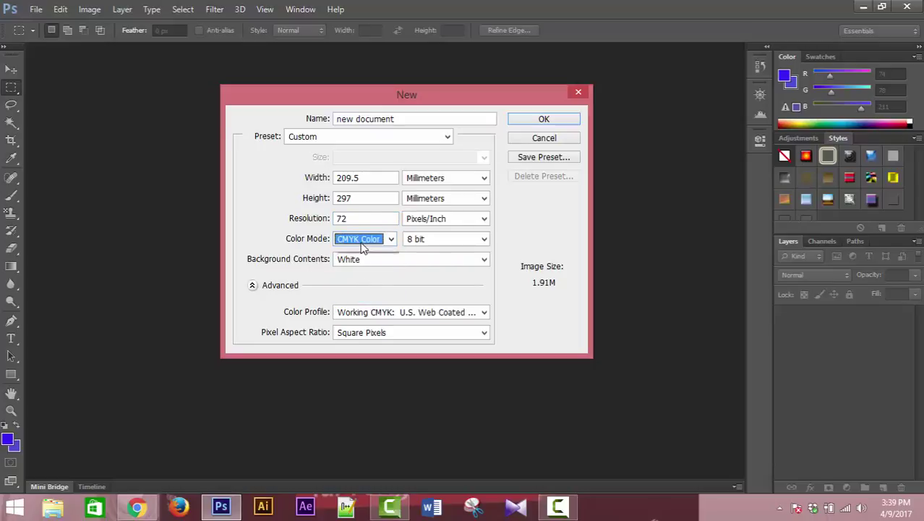
left_click(363, 241)
left_click(352, 273)
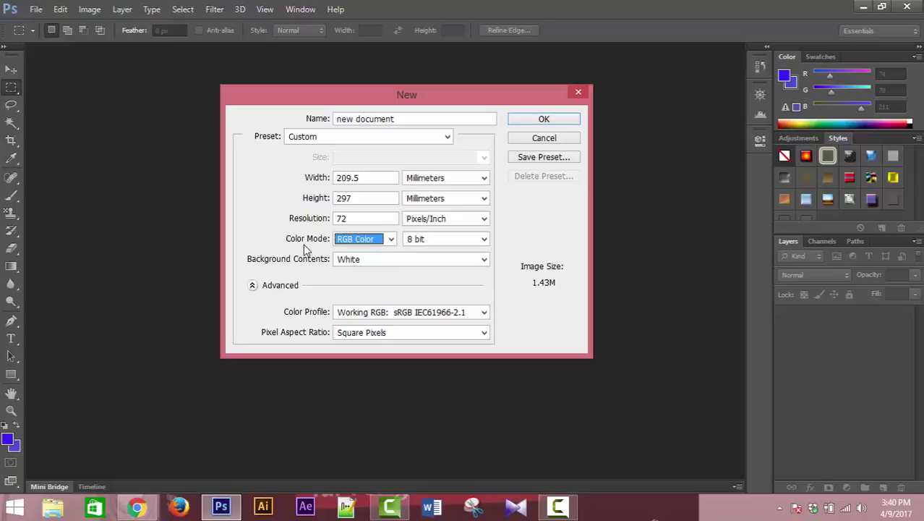
left_click(341, 240)
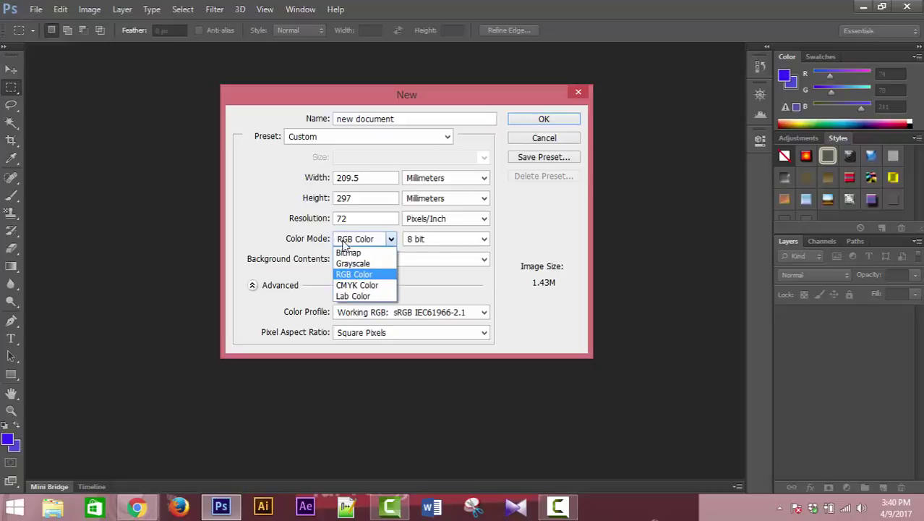
left_click(356, 287)
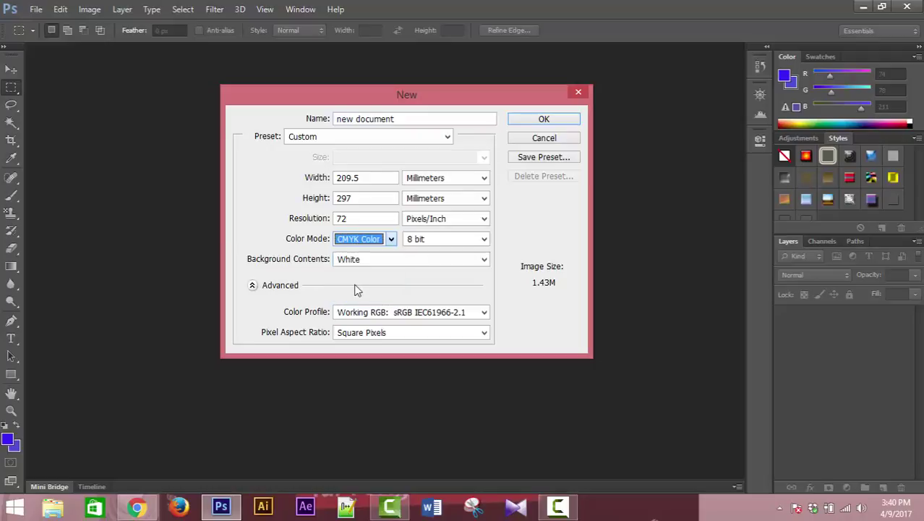
left_click(344, 241)
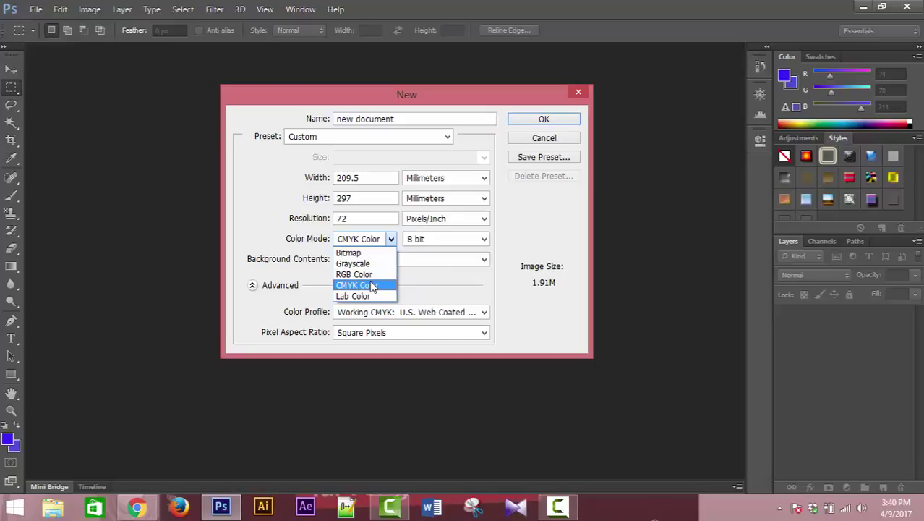
left_click(371, 286)
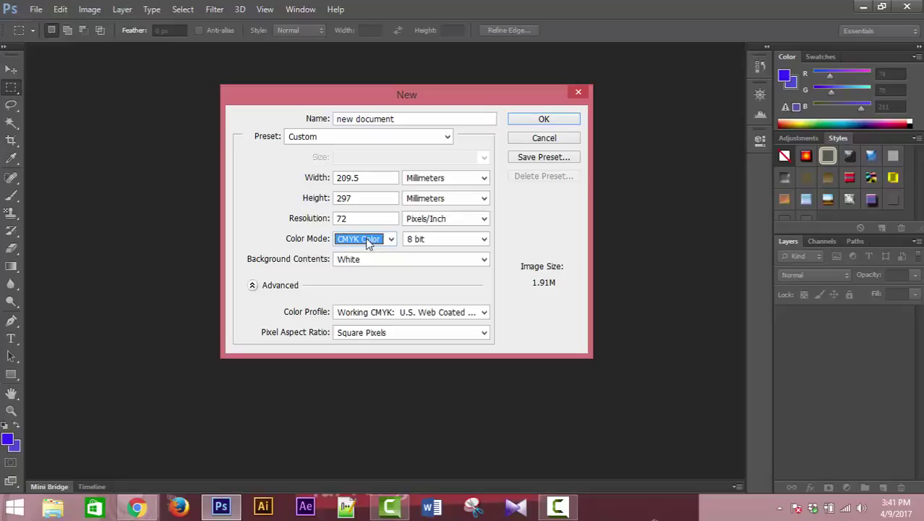
left_click(367, 239)
left_click(366, 272)
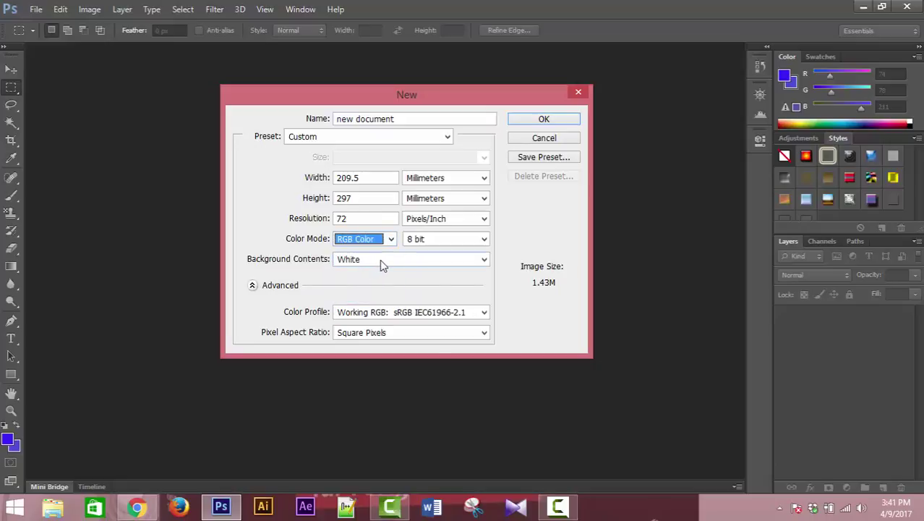
Choose White as the background contents and create the document
left_click(382, 261)
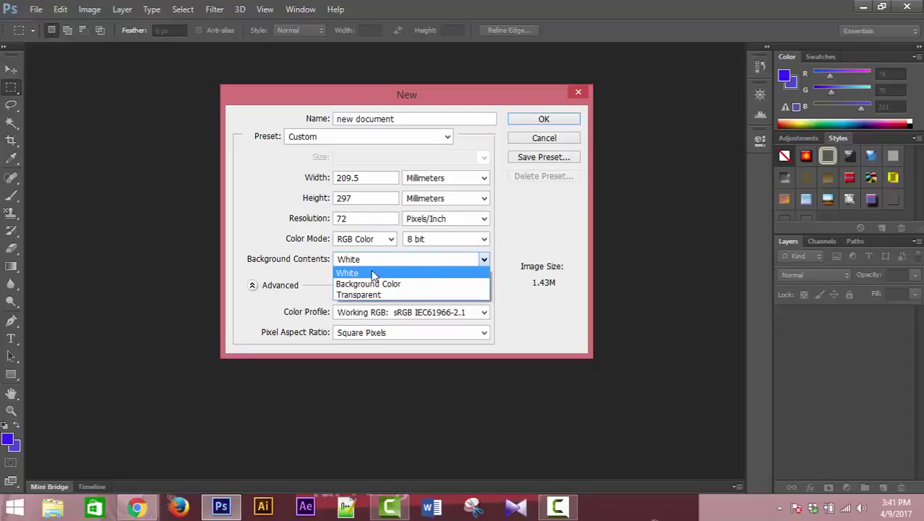
left_click(373, 275)
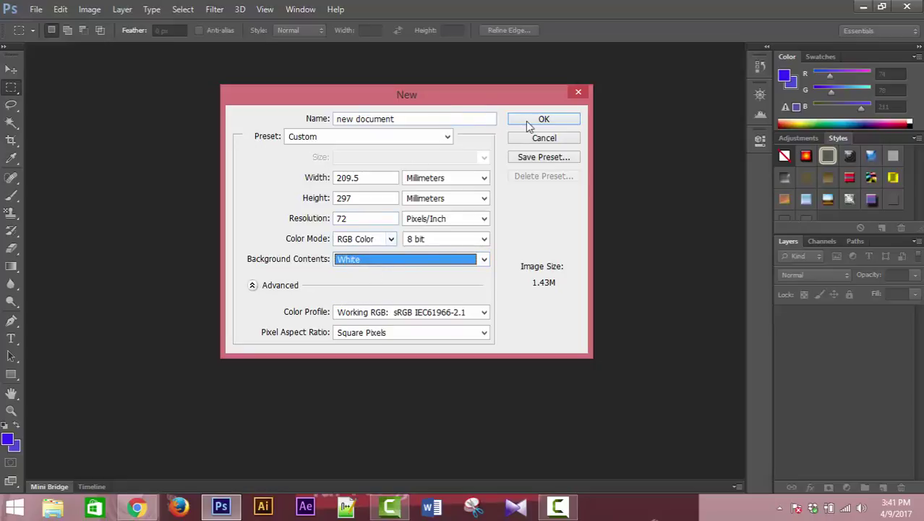
left_click(529, 122)
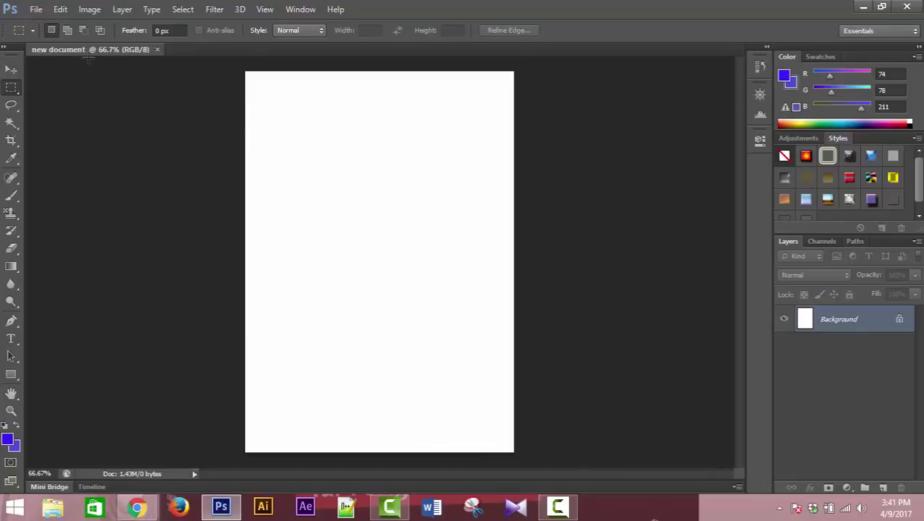
Create a second new document with its background contents set to Background Color
left_click(35, 10)
left_click(40, 20)
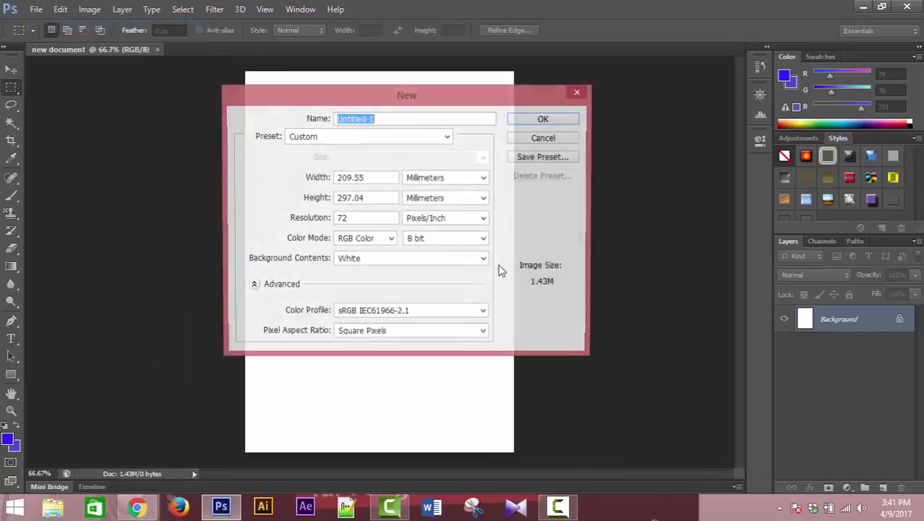
left_click(379, 259)
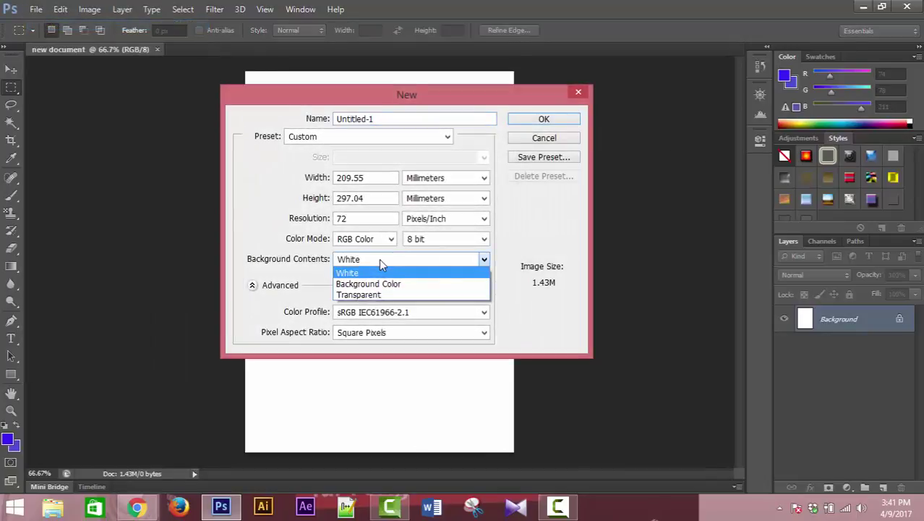
left_click(379, 284)
left_click(541, 120)
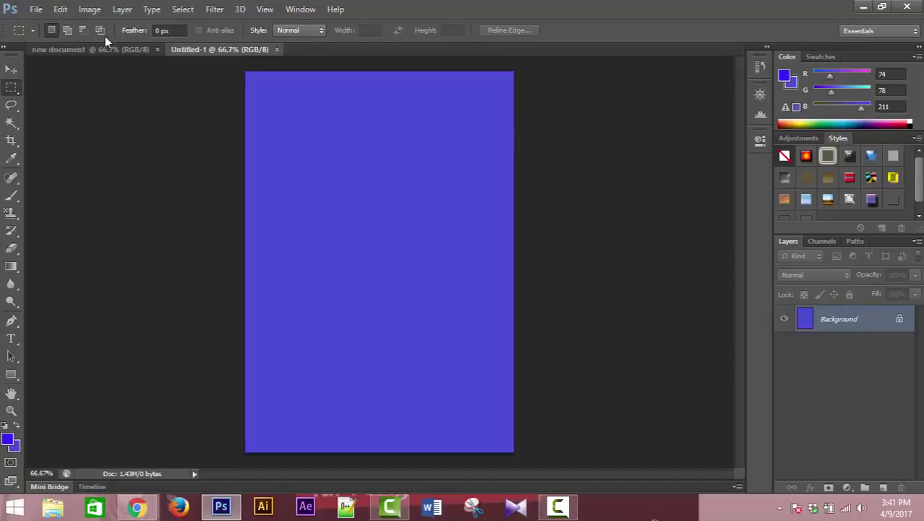
Create a third new document with its background contents set to Transparent
left_click(36, 8)
left_click(40, 17)
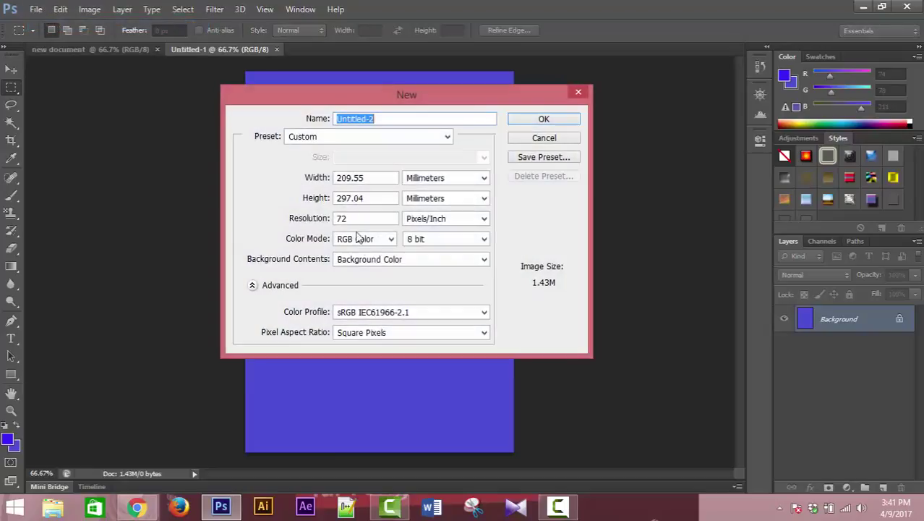
left_click(374, 261)
left_click(368, 296)
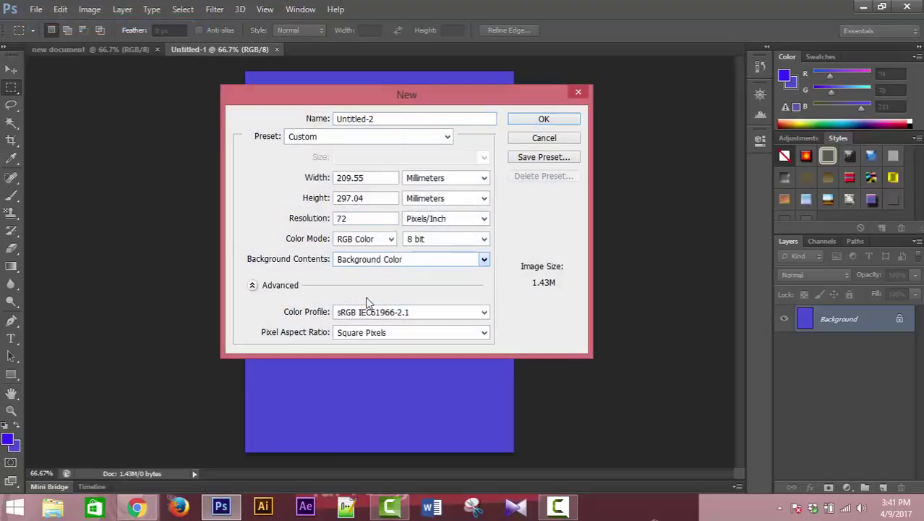
left_click(544, 119)
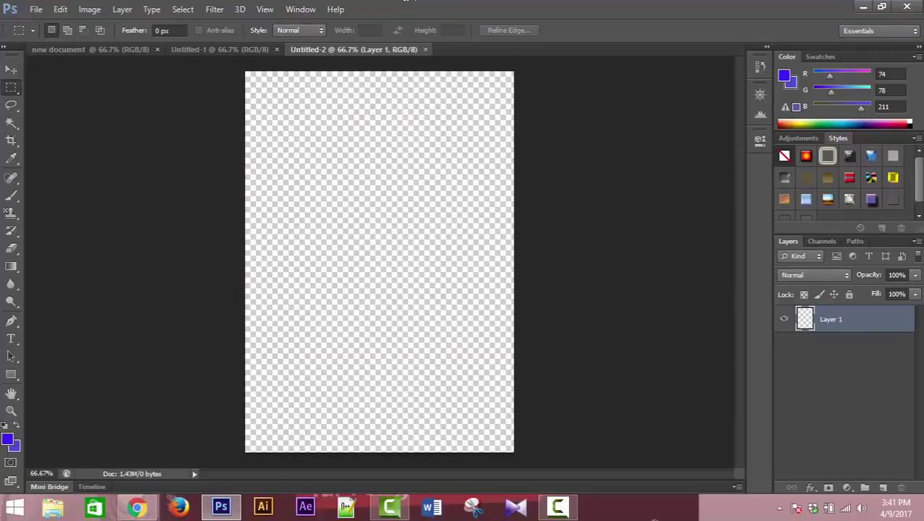
Start a fourth new document and set its background contents to White
left_click(40, 13)
left_click(48, 24)
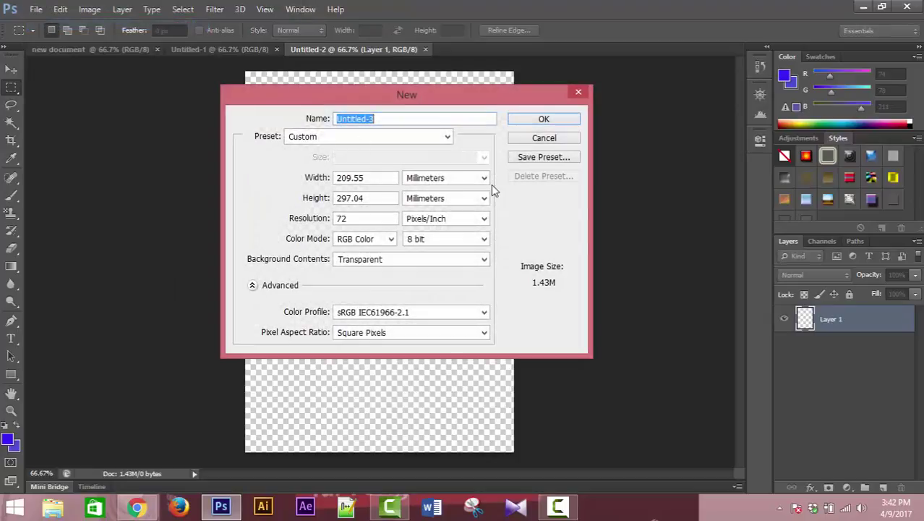
left_click(392, 259)
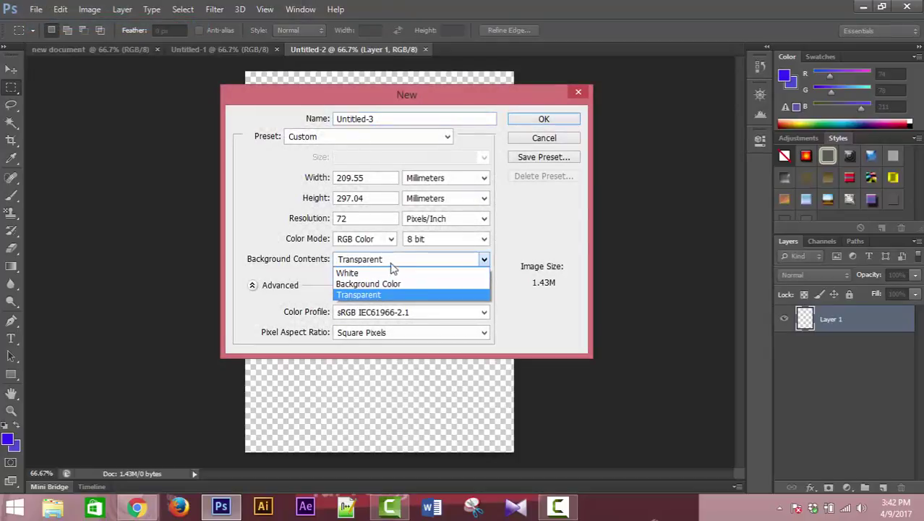
left_click(389, 270)
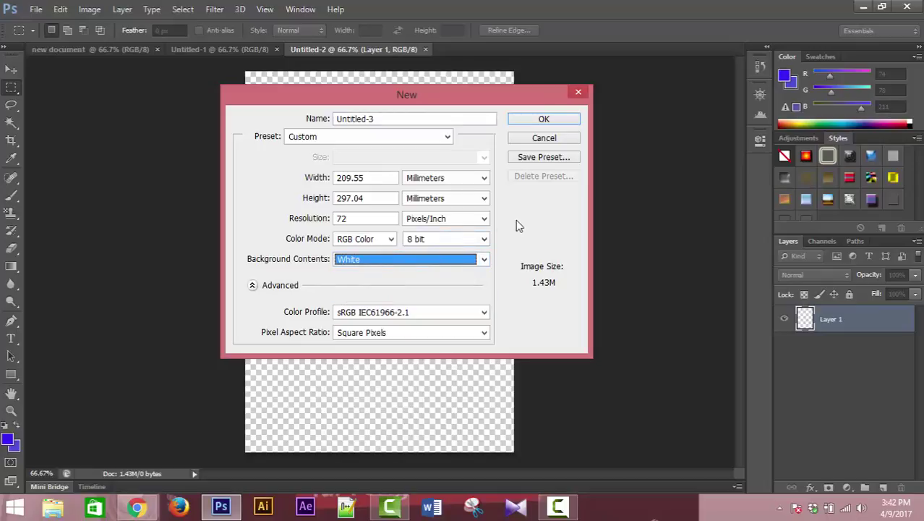
Review the bit depth options for the RGB color mode and keep 8 bit selected
left_click(451, 241)
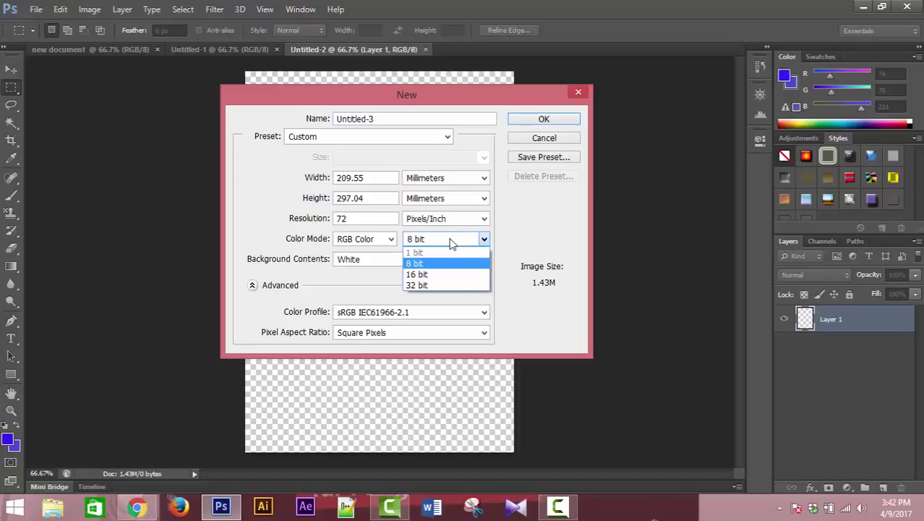
left_click(451, 241)
left_click(451, 241)
left_click(447, 263)
left_click(447, 243)
left_click(448, 262)
left_click(448, 241)
left_click(448, 265)
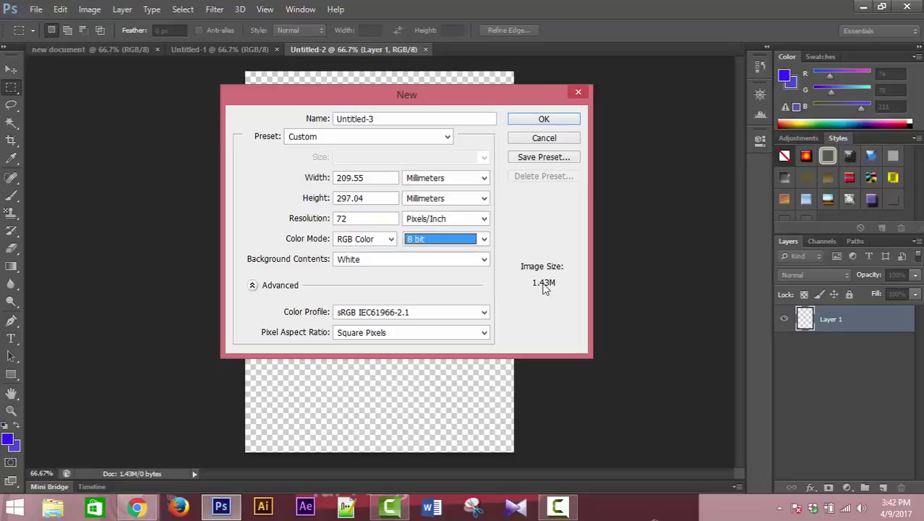
Try the U.S. Paper, Default Photoshop Size, Web and Film & Video presets to compare their image sizes
left_click(354, 137)
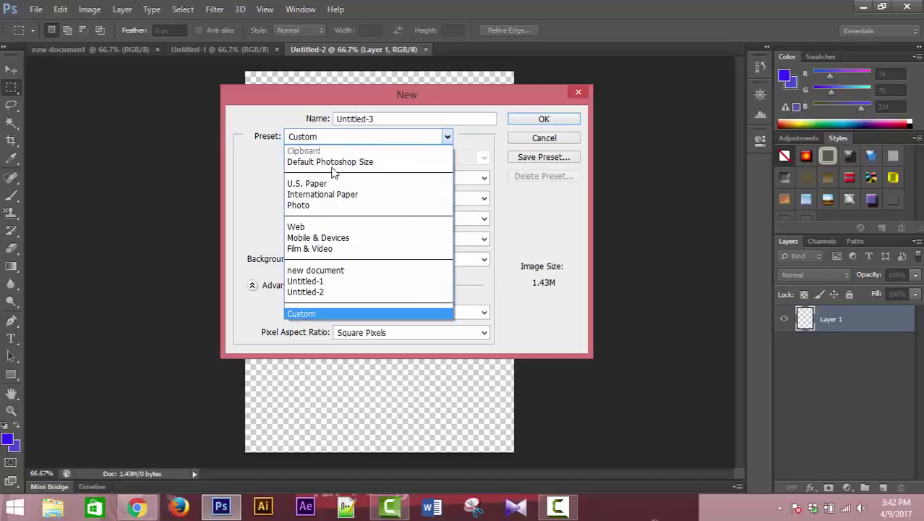
left_click(326, 195)
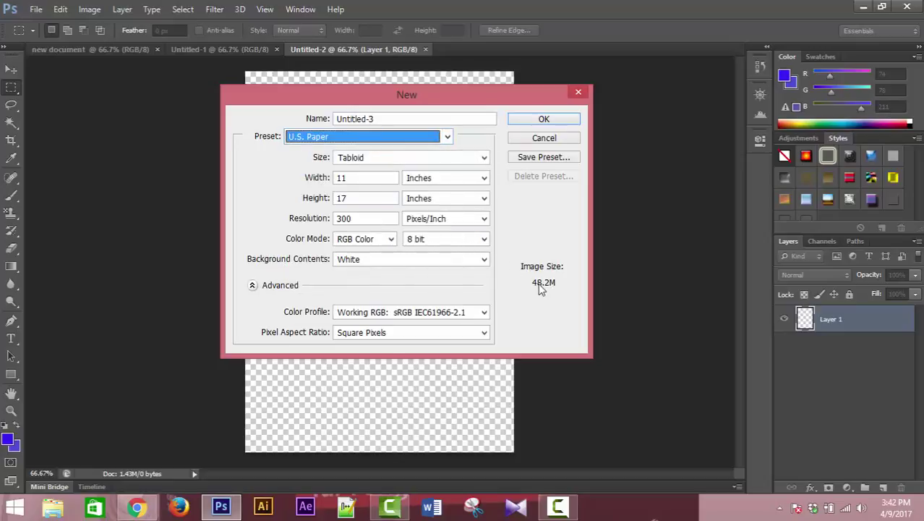
left_click(341, 139)
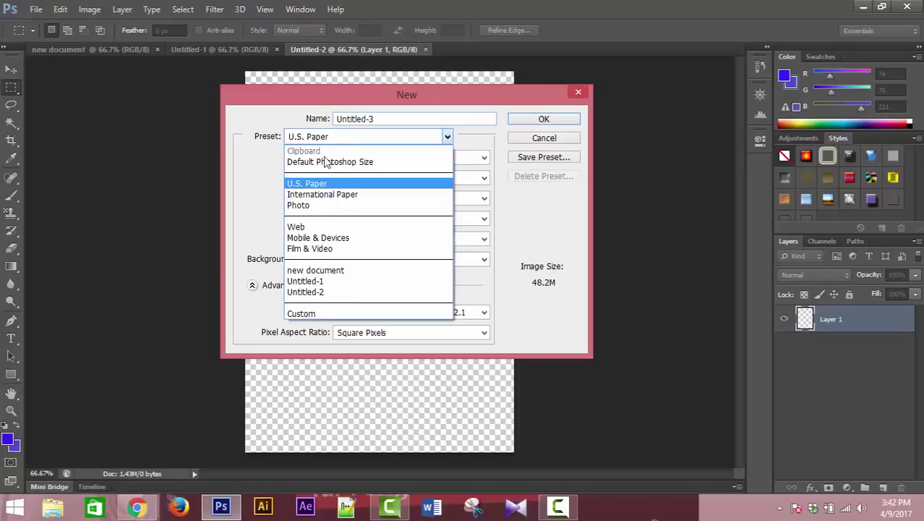
left_click(326, 162)
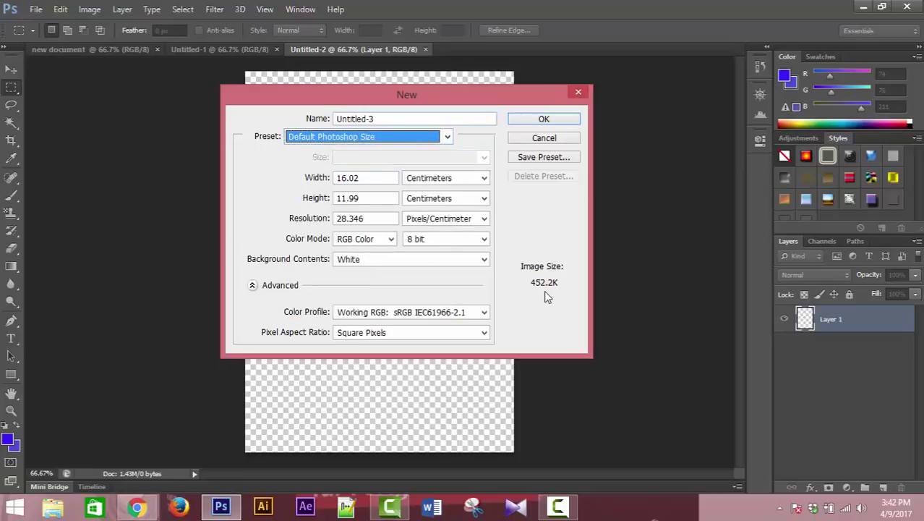
left_click(331, 136)
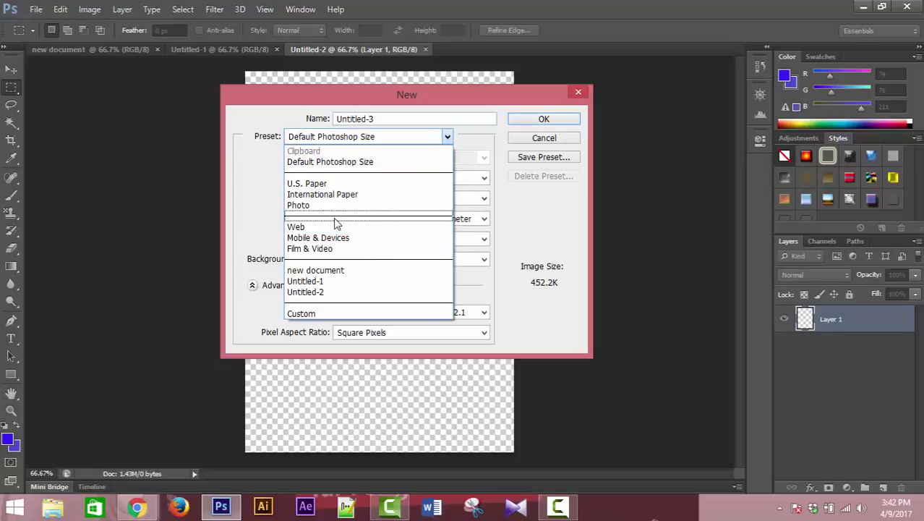
left_click(325, 227)
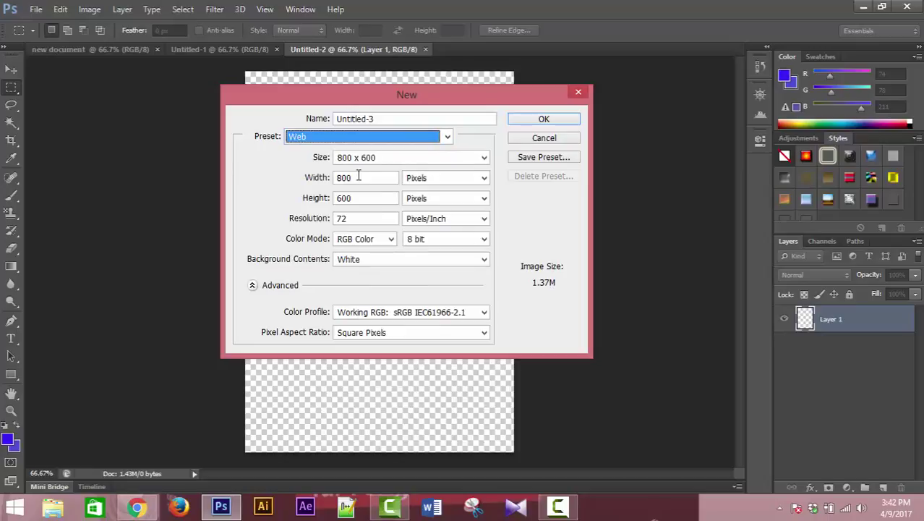
left_click(333, 139)
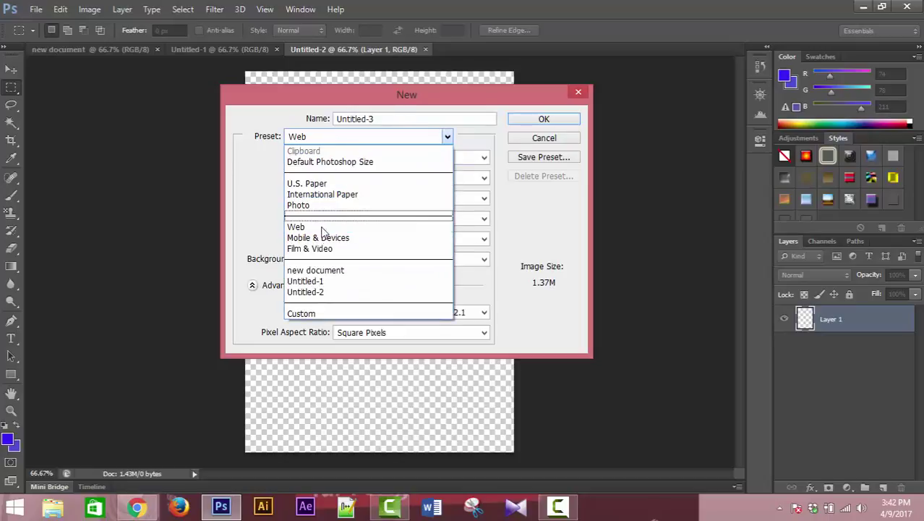
left_click(319, 249)
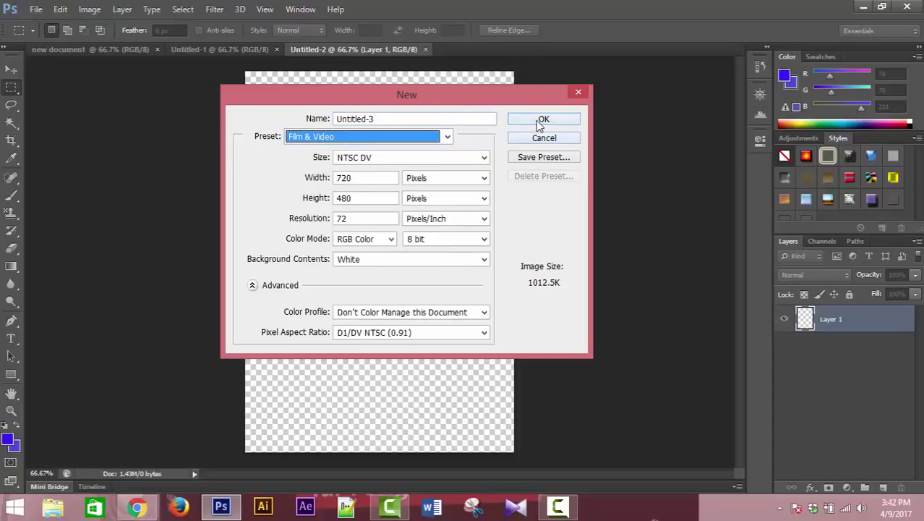
Choose the Default Photoshop Size preset and create the fourth document
left_click(335, 139)
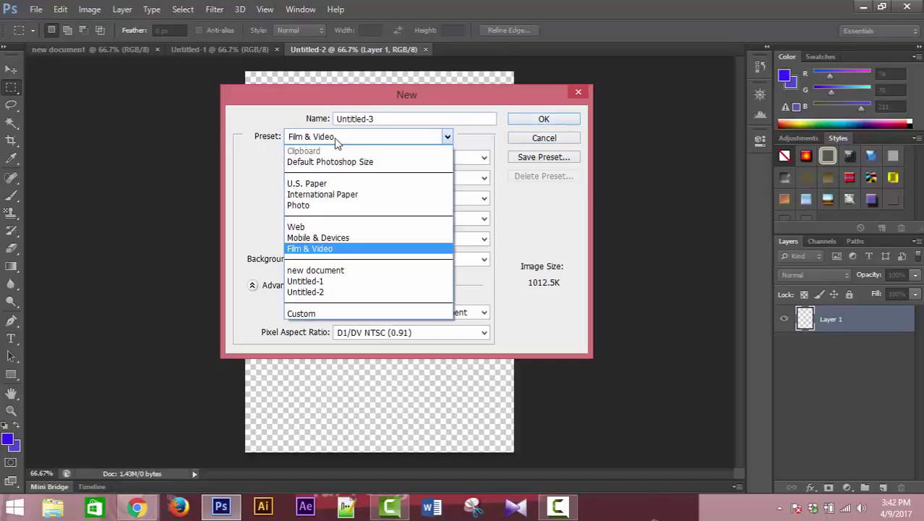
left_click(331, 162)
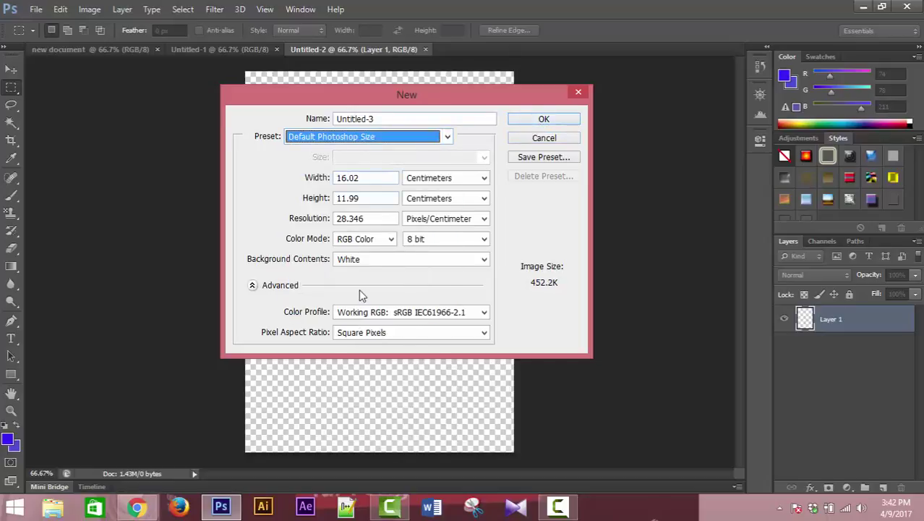
left_click(536, 120)
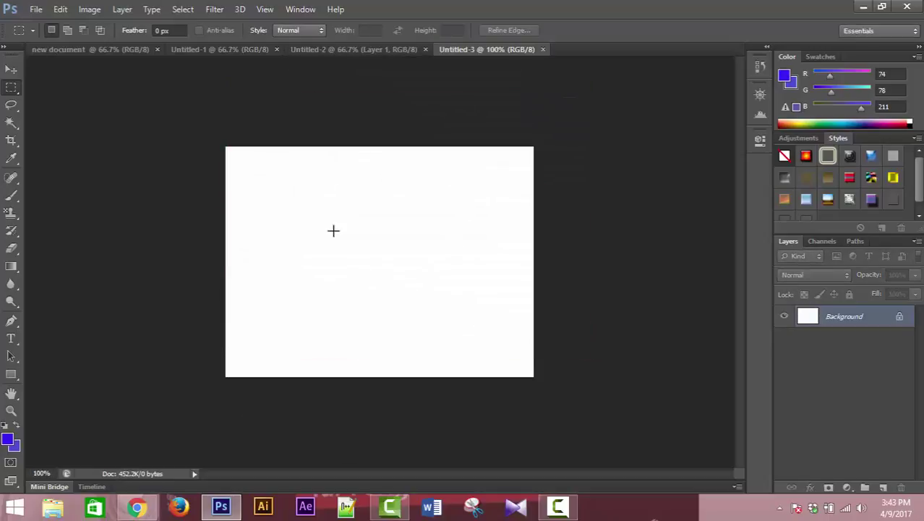